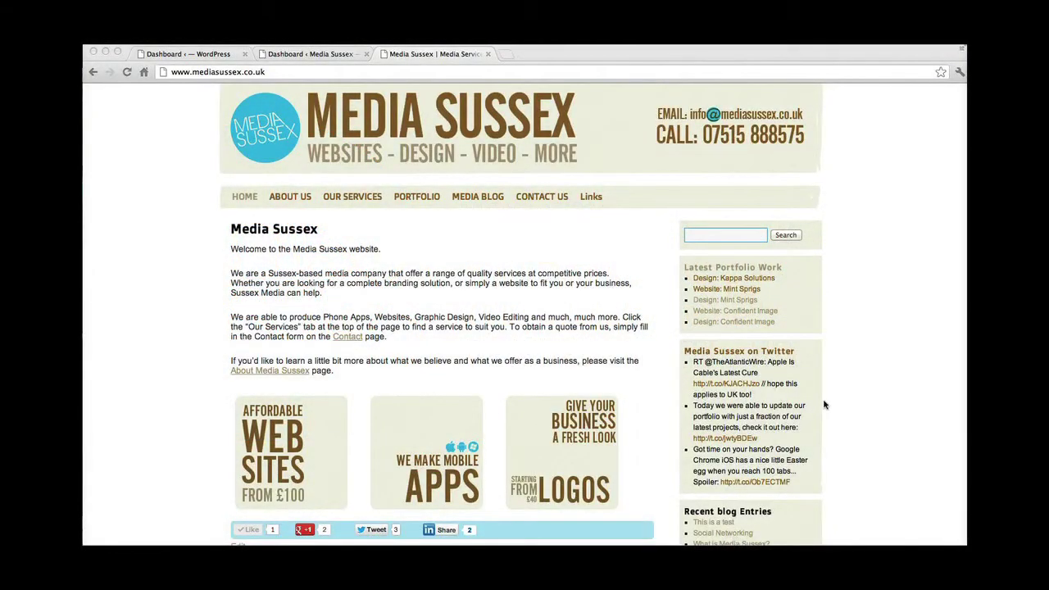
- Compare the live Media Sussex home page with the WordPress dashboard, examining the site navigation and the Appearance options
left_click(188, 130)
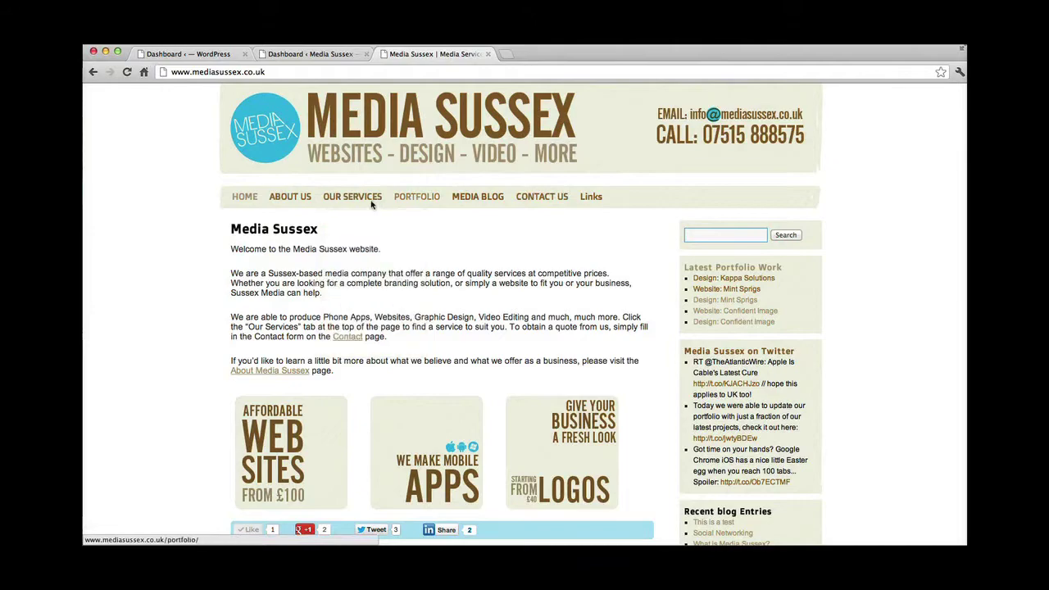
mouse_move(357, 205)
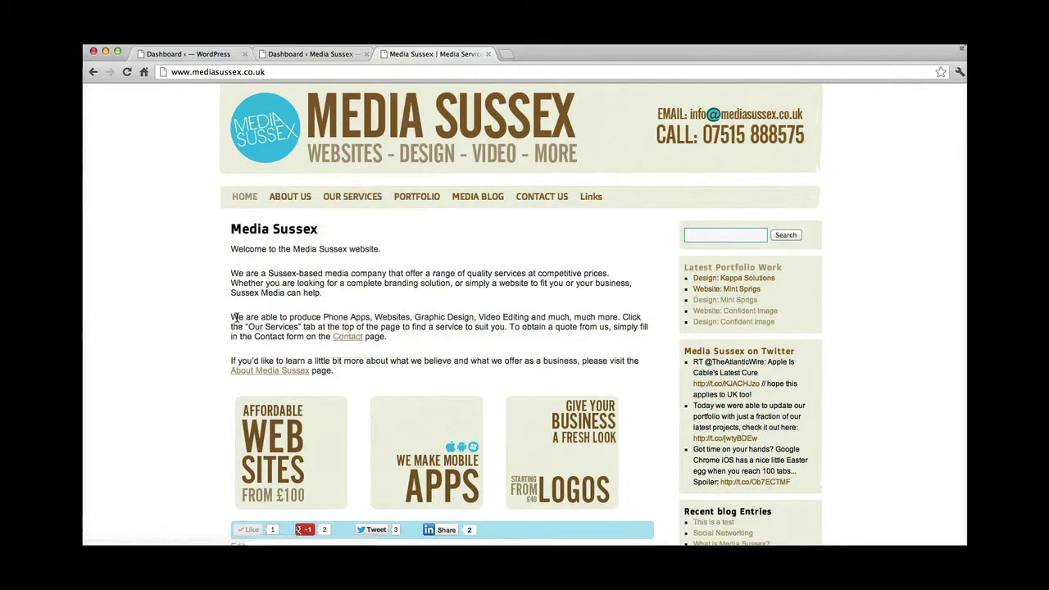
left_click(323, 54)
mouse_move(131, 271)
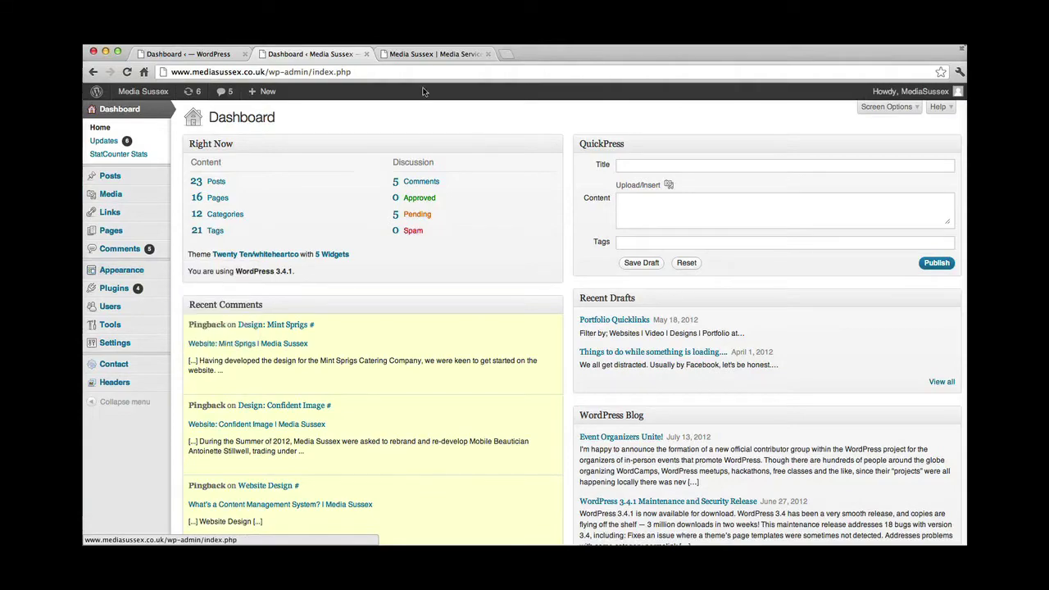
left_click(428, 54)
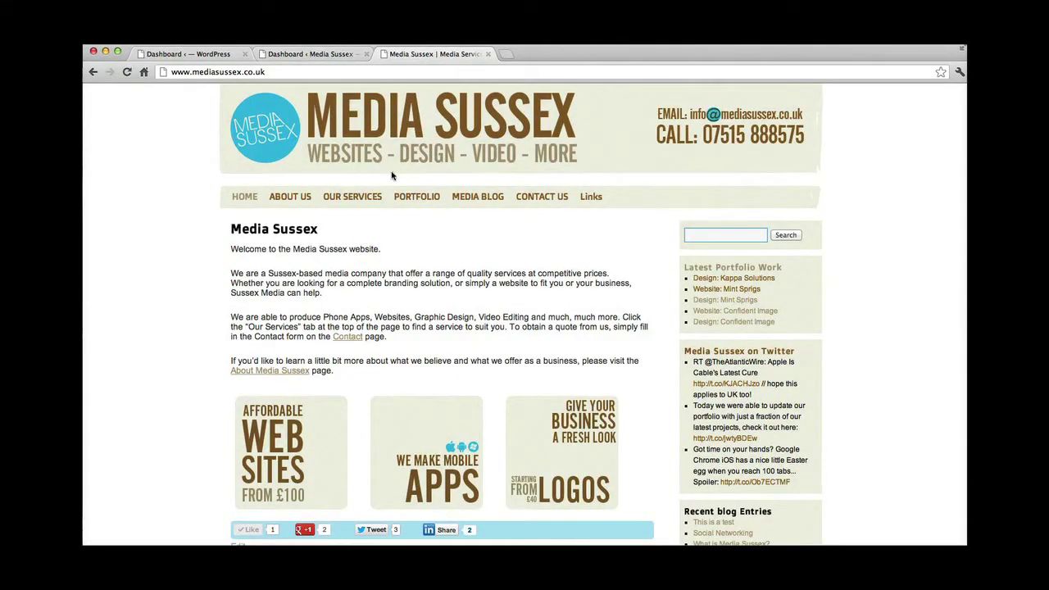
left_click(312, 55)
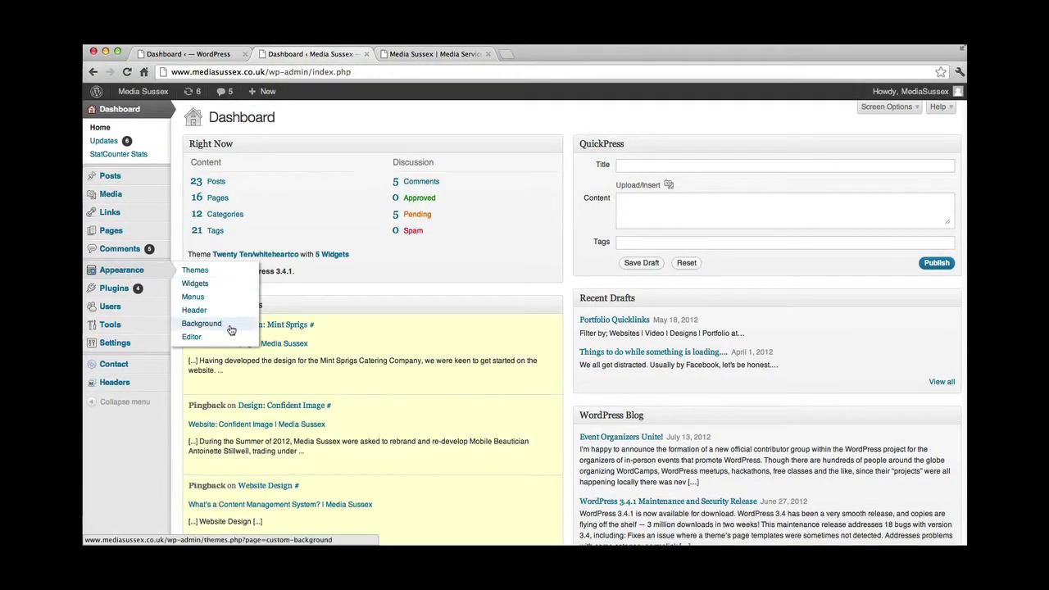
left_click(397, 56)
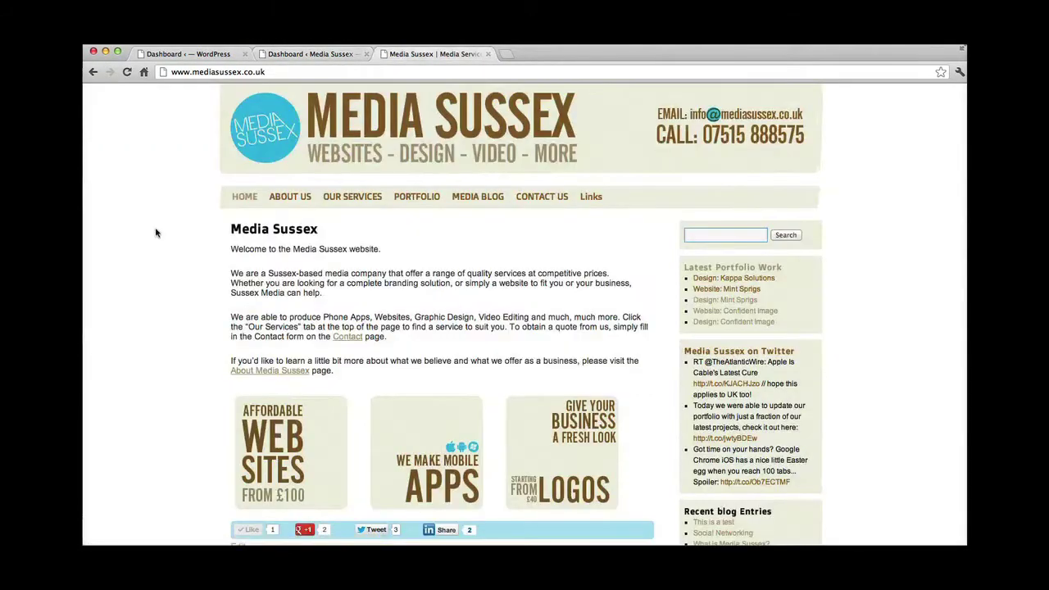
left_click(320, 56)
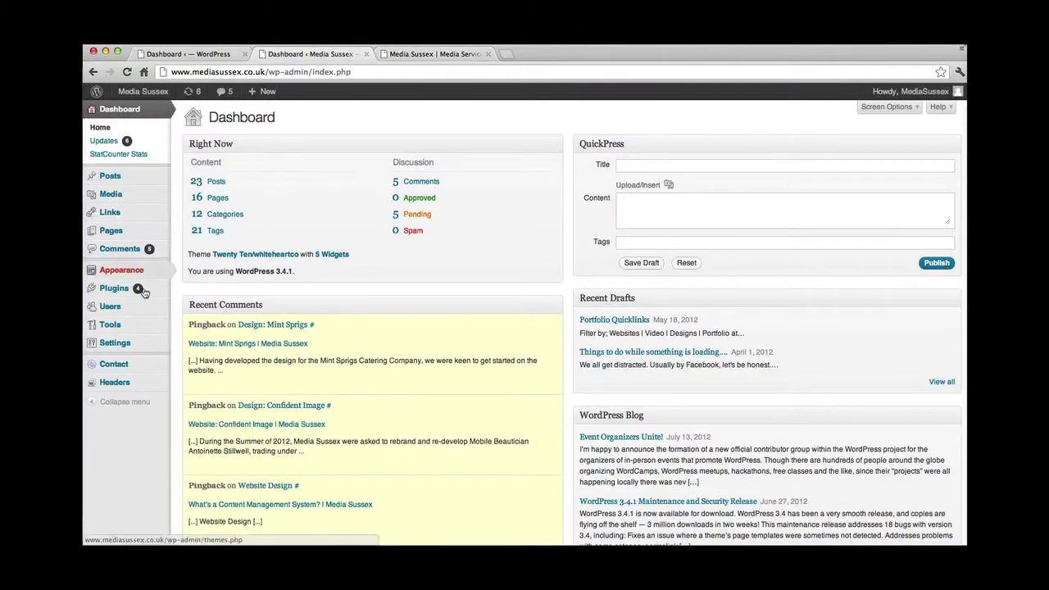
mouse_move(133, 273)
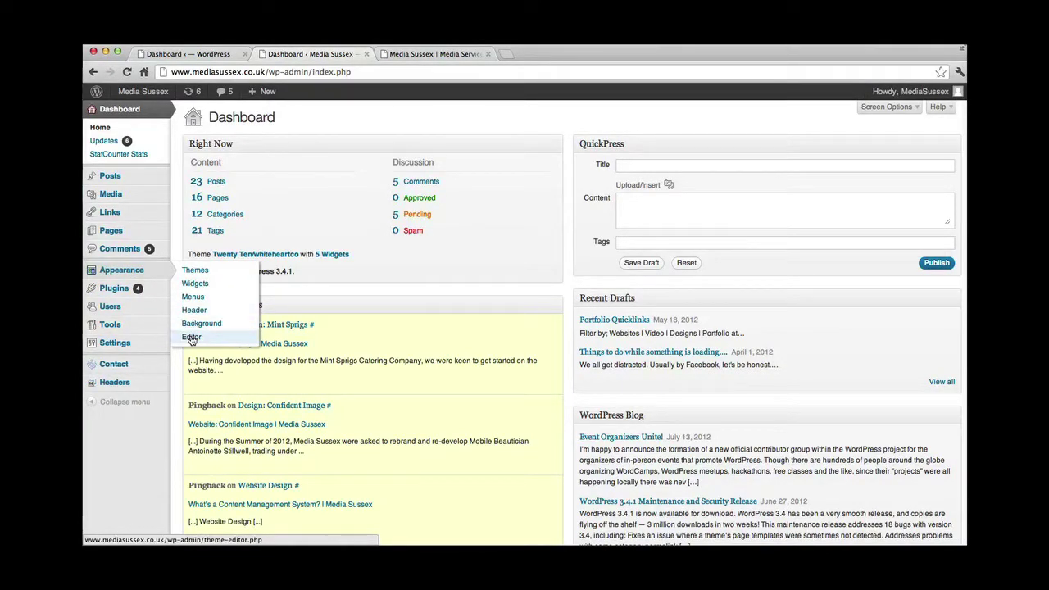
left_click(413, 54)
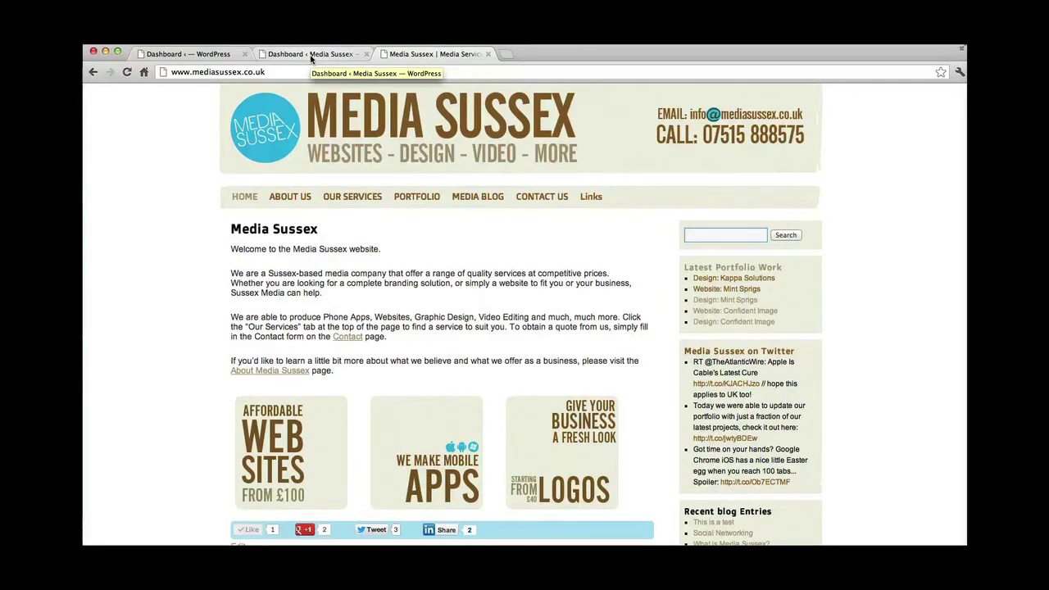
left_click(310, 54)
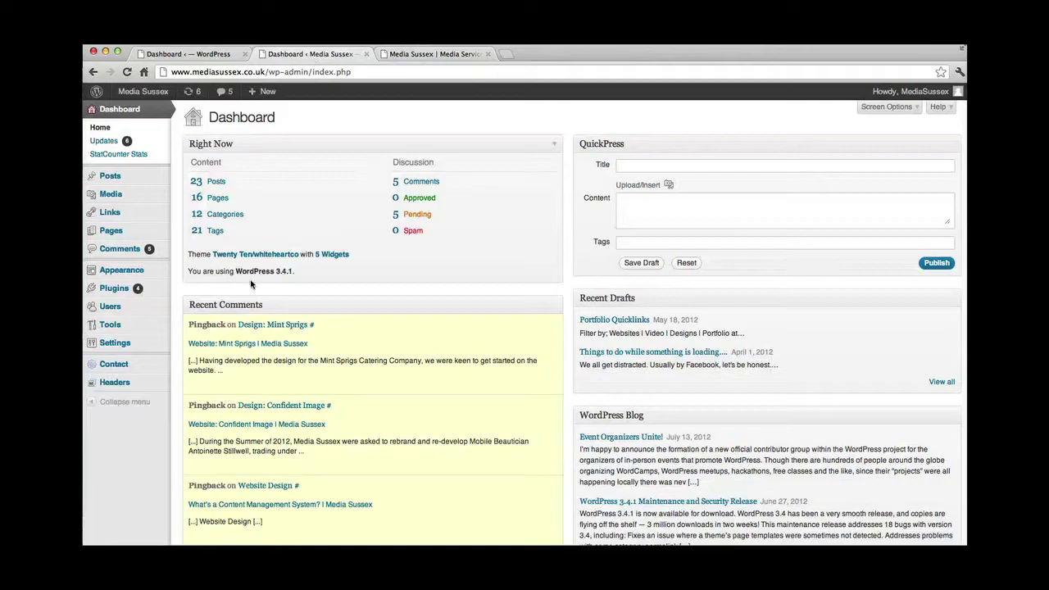
mouse_move(139, 291)
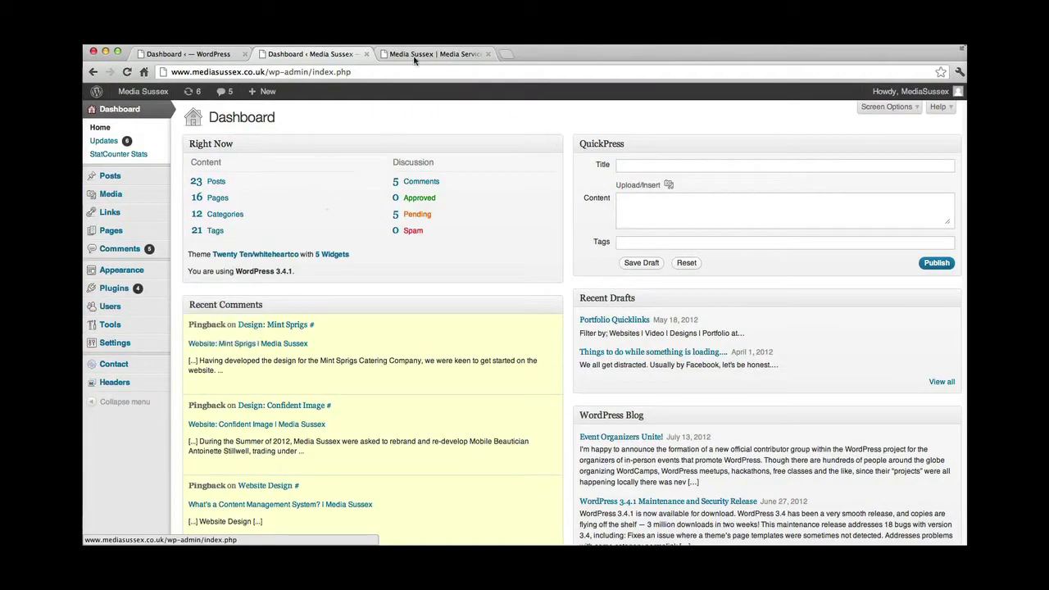
- Examine the social sharing bar on the live home page, opening and dismissing the Google +1 share box
left_click(413, 56)
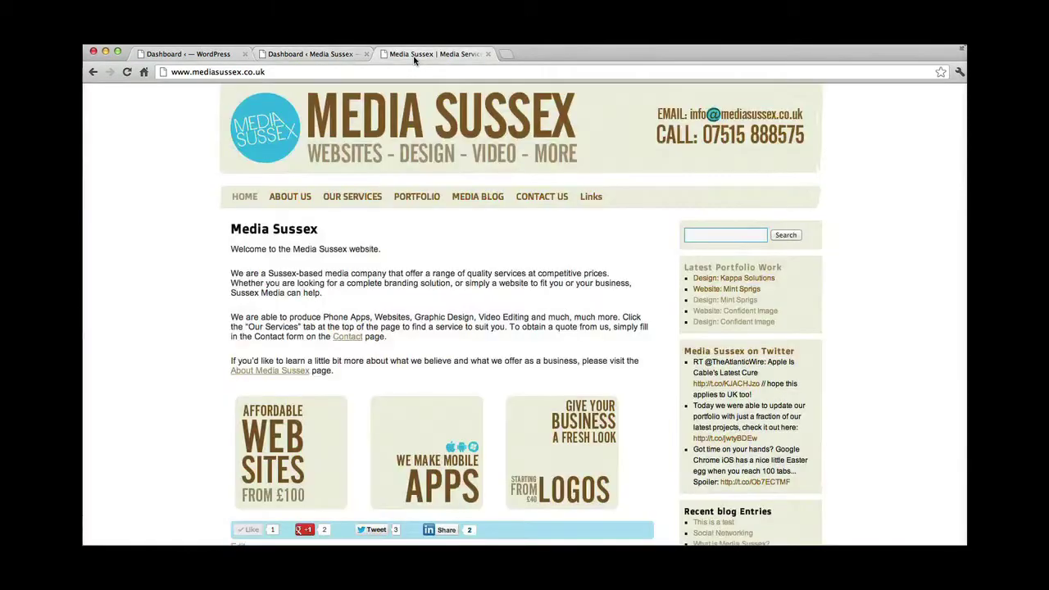
scroll(230, 410, "down", 3)
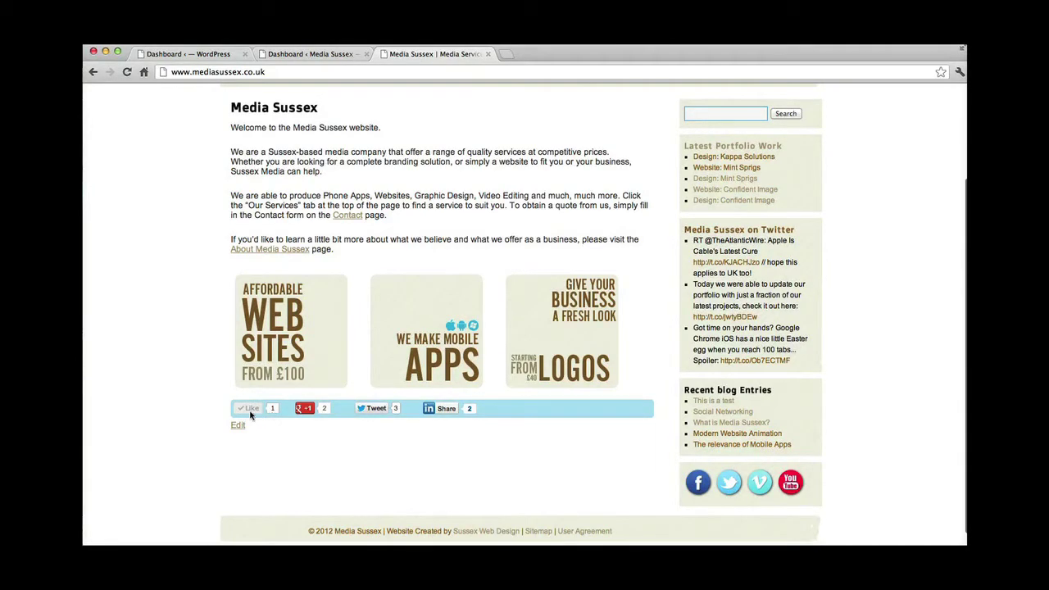
left_click(304, 408)
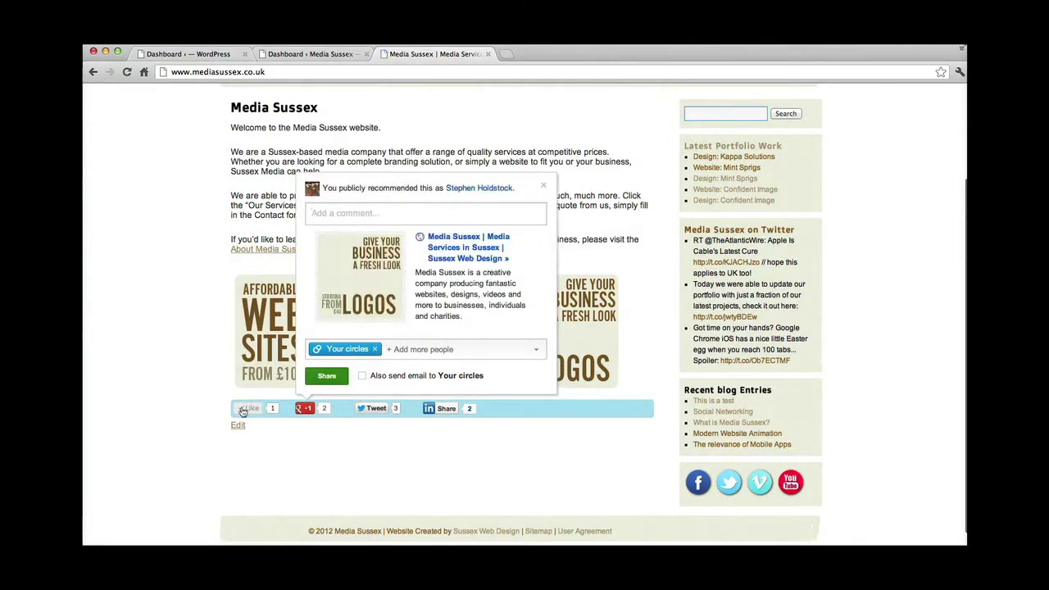
scroll(505, 467, "up", 3)
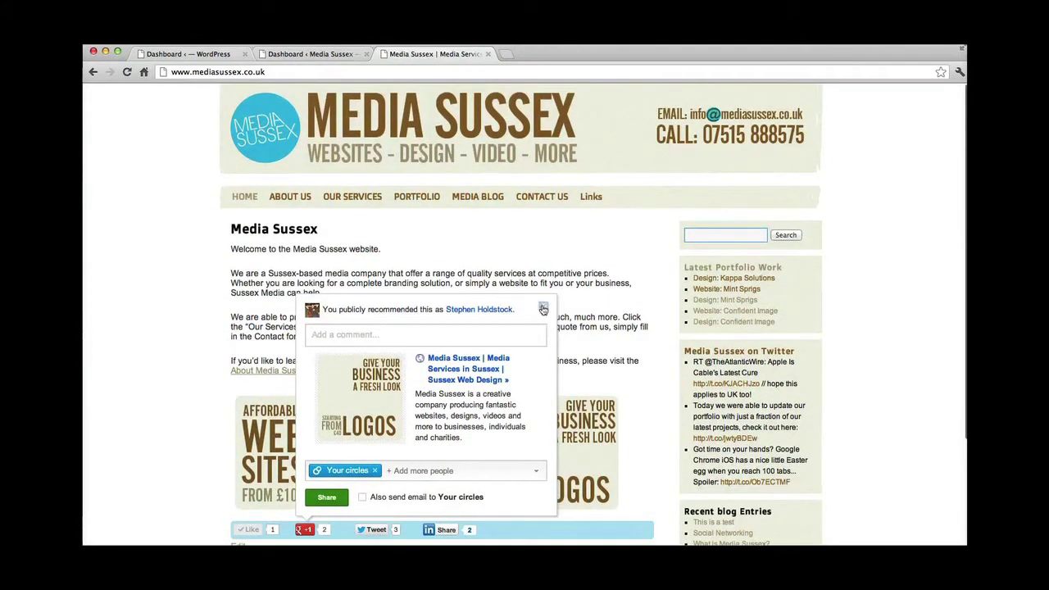
left_click(543, 307)
- Search for new WordPress plugins with the keyword "instagram" and look through the results
left_click(309, 54)
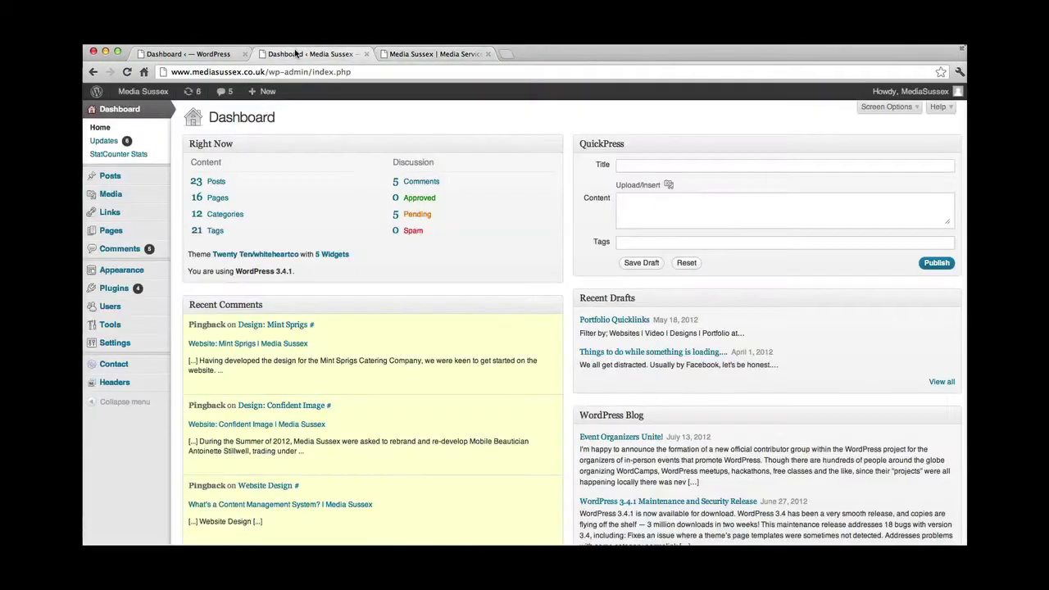
mouse_move(116, 297)
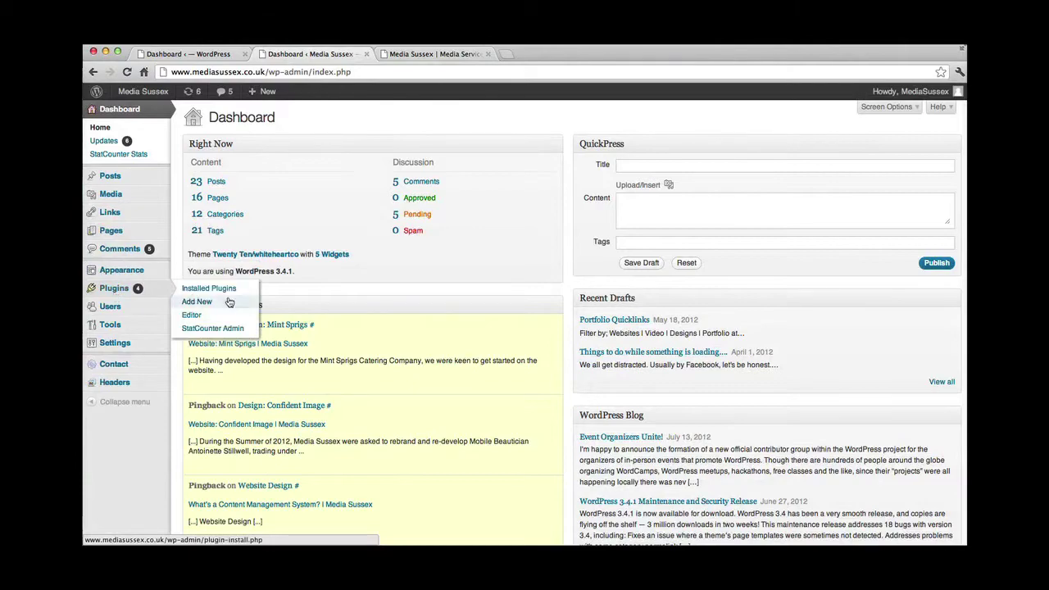
left_click(196, 303)
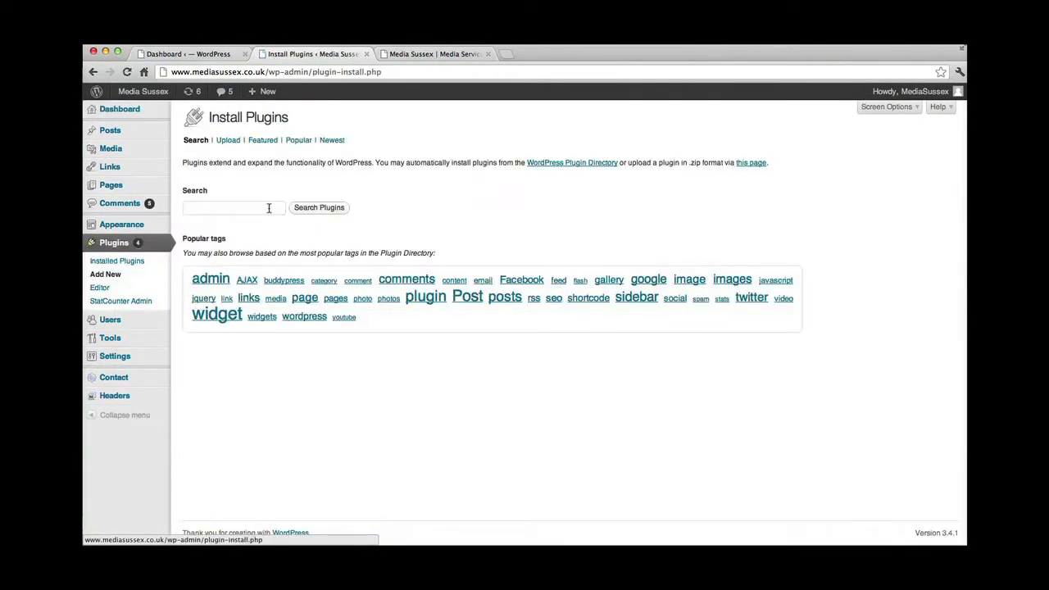
left_click(267, 206)
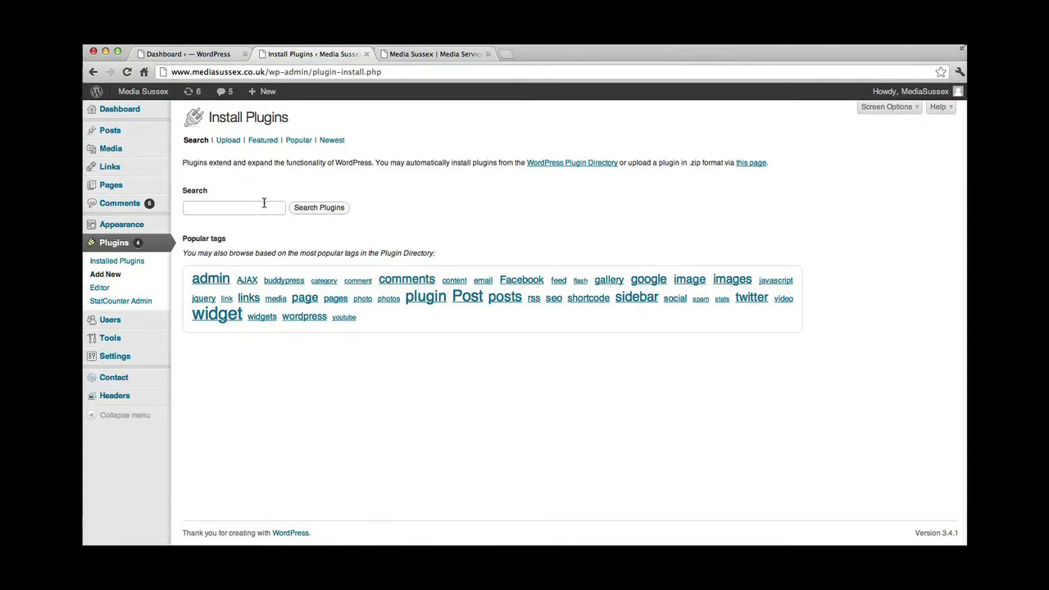
type("instagr")
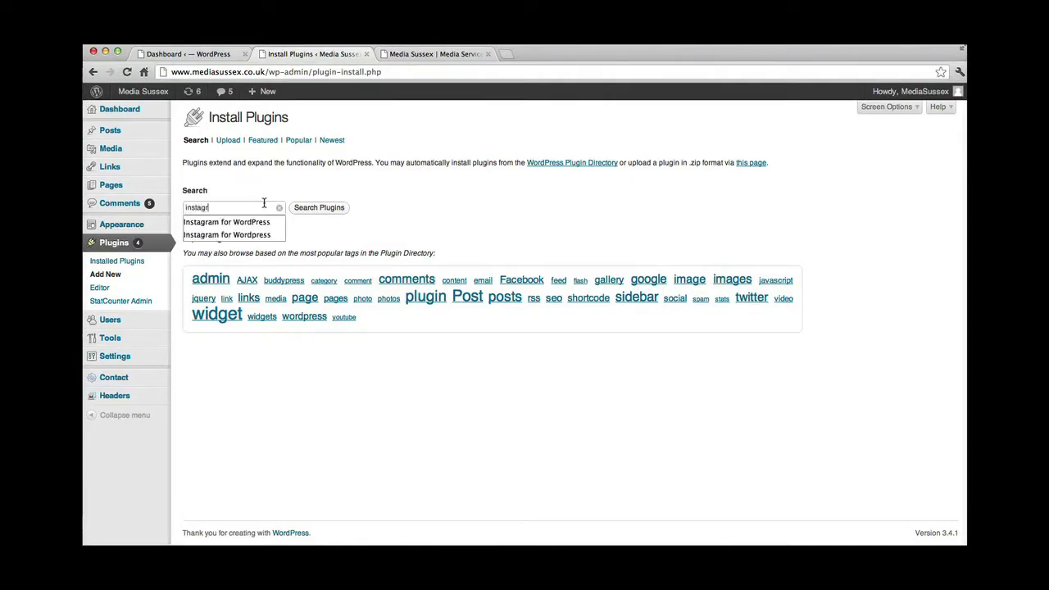
type("am")
key("Return")
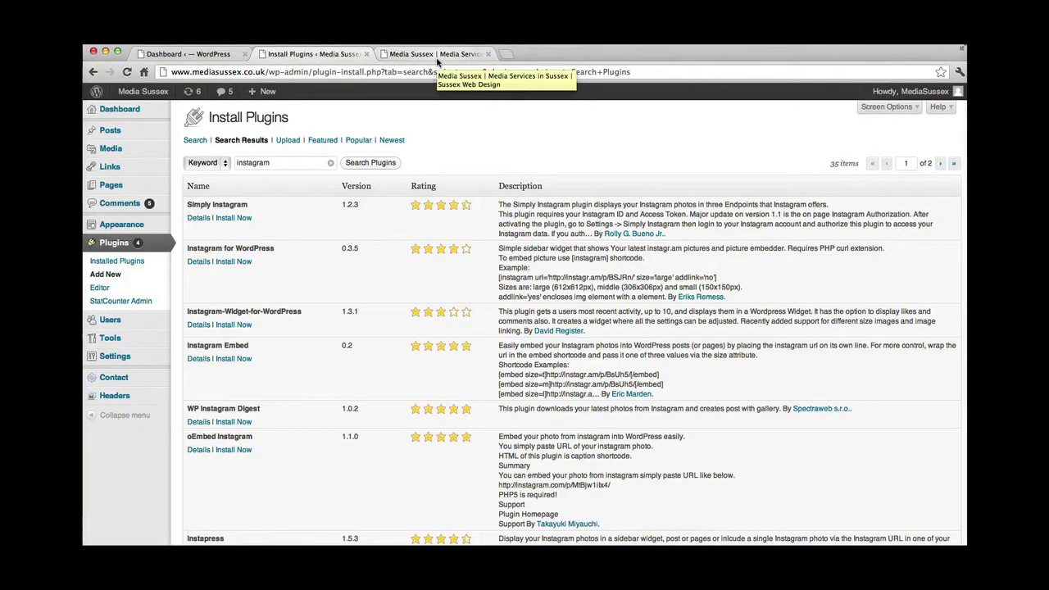
scroll(554, 273, "down", 5)
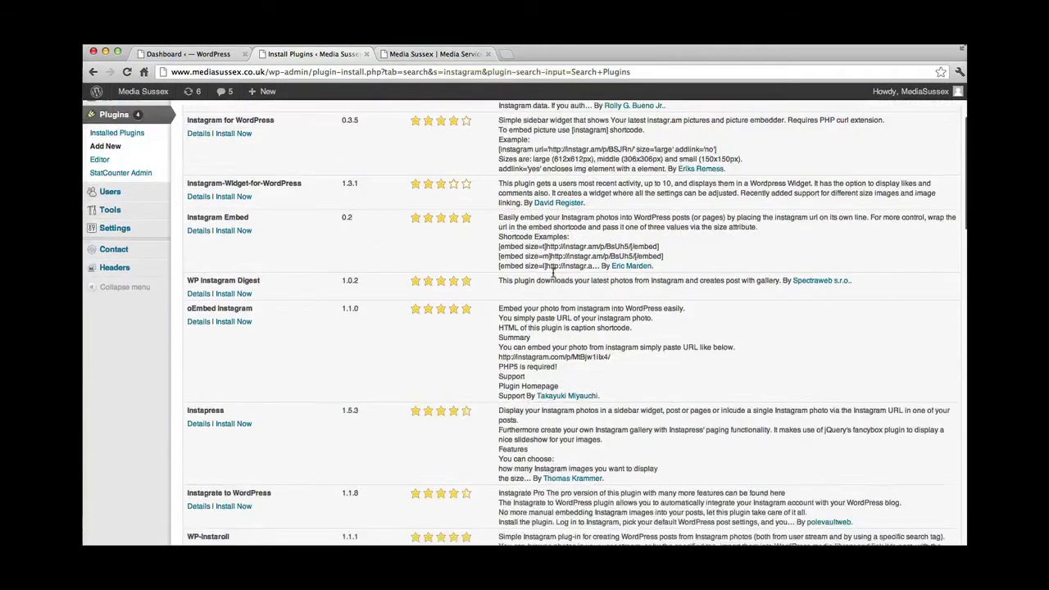
scroll(553, 273, "up", 5)
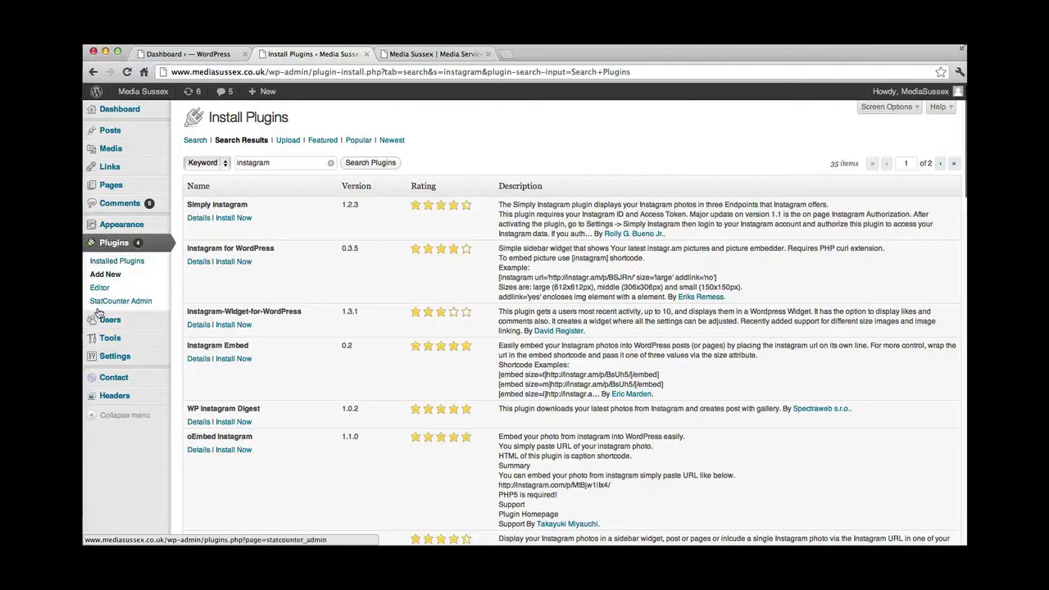
- Look over the user and tool options, then open the export page and try to download an export file of all content
mouse_move(100, 321)
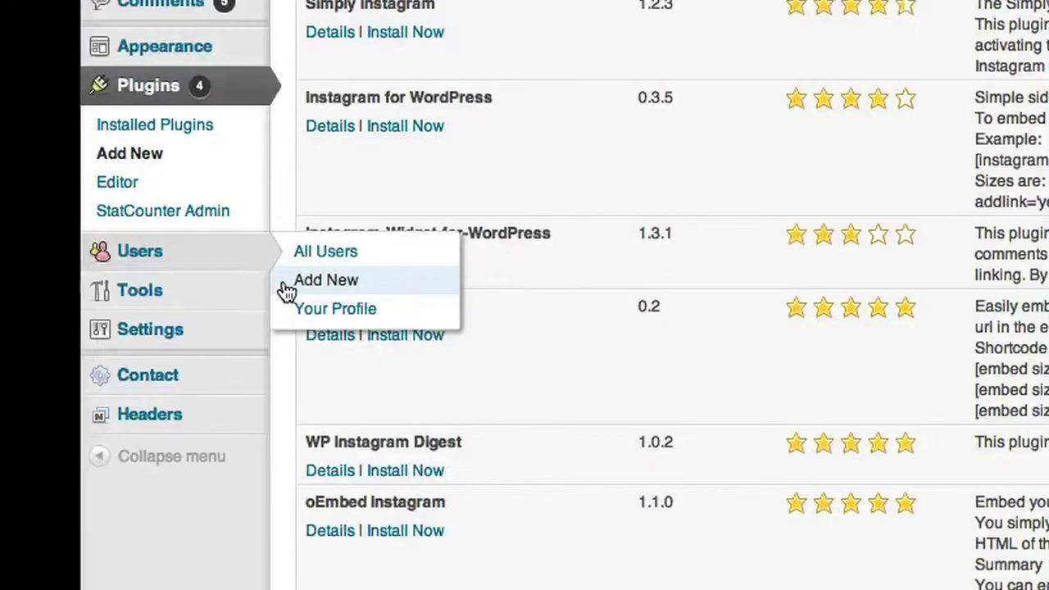
mouse_move(177, 350)
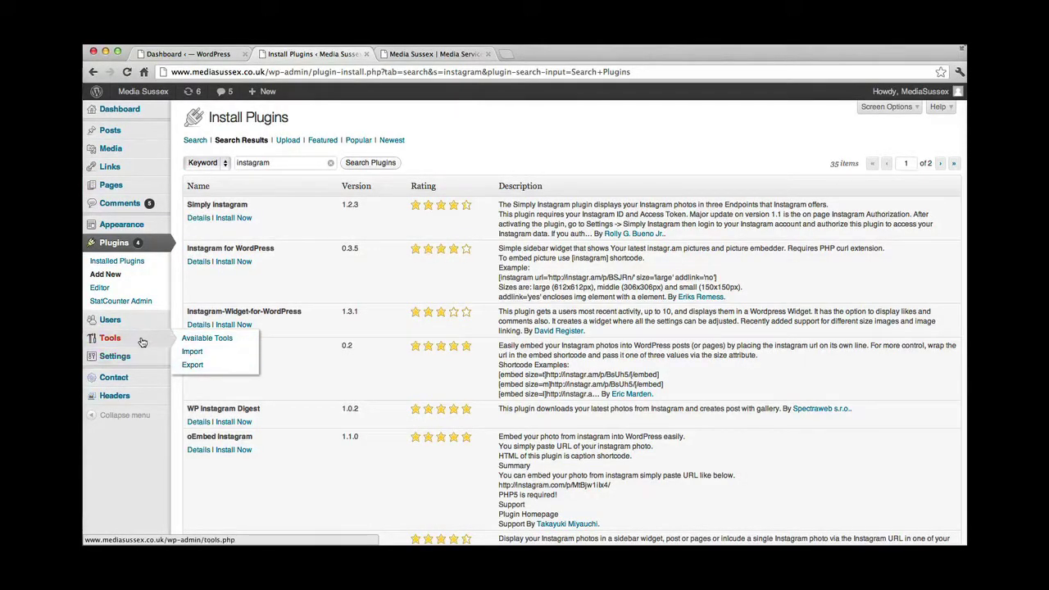
left_click(201, 366)
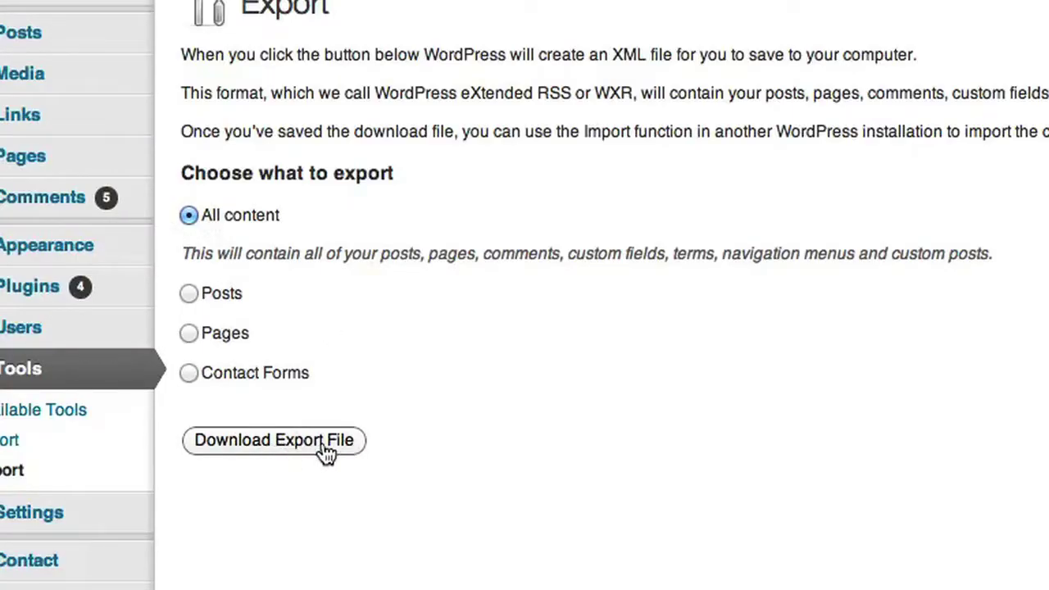
left_click(281, 448)
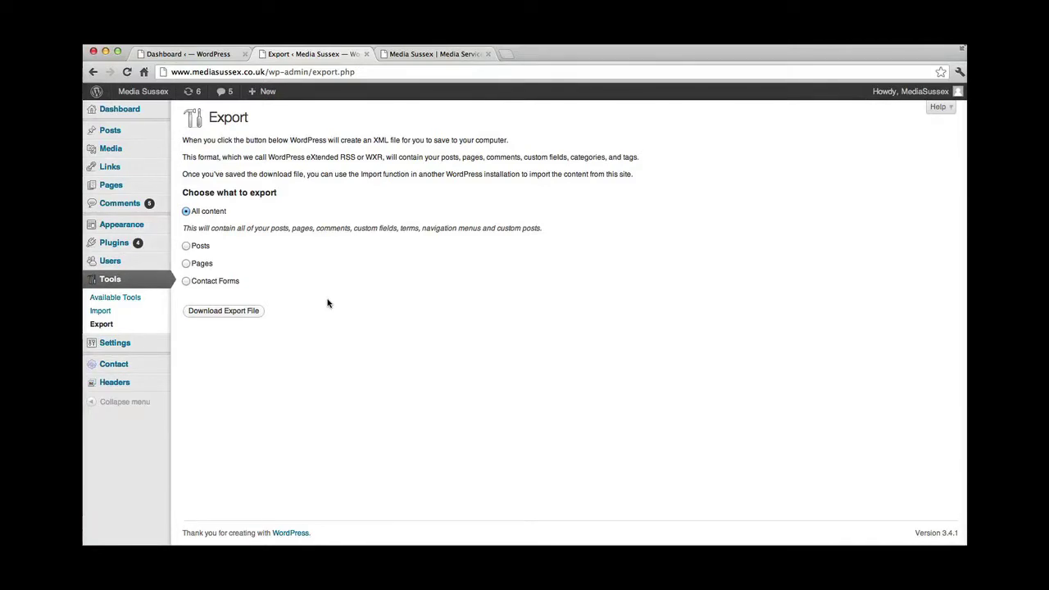
- Open the WordPress importer and examine its option for choosing an export file to upload
mouse_move(131, 191)
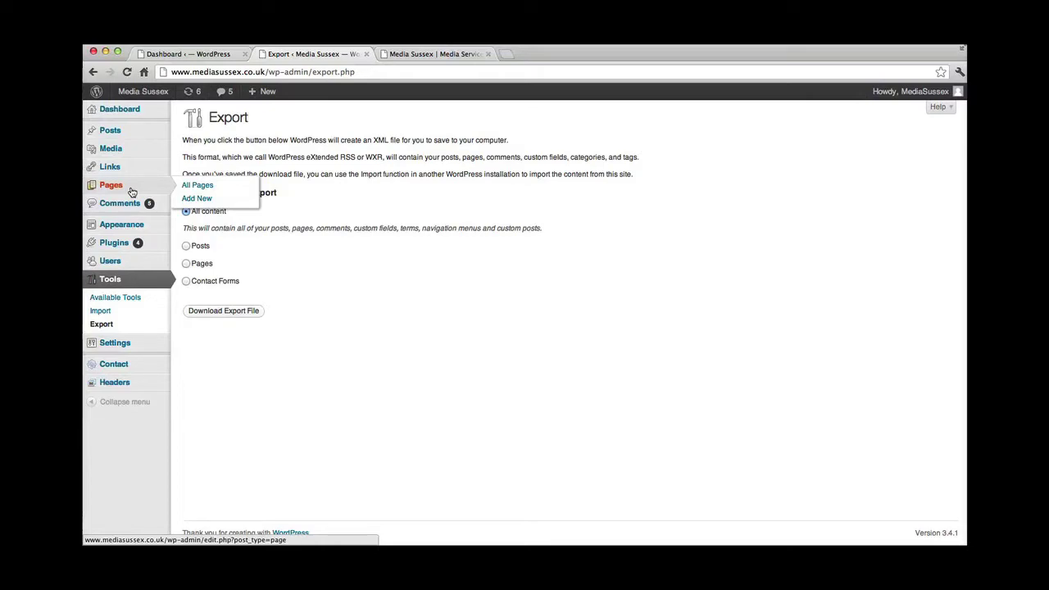
left_click(100, 312)
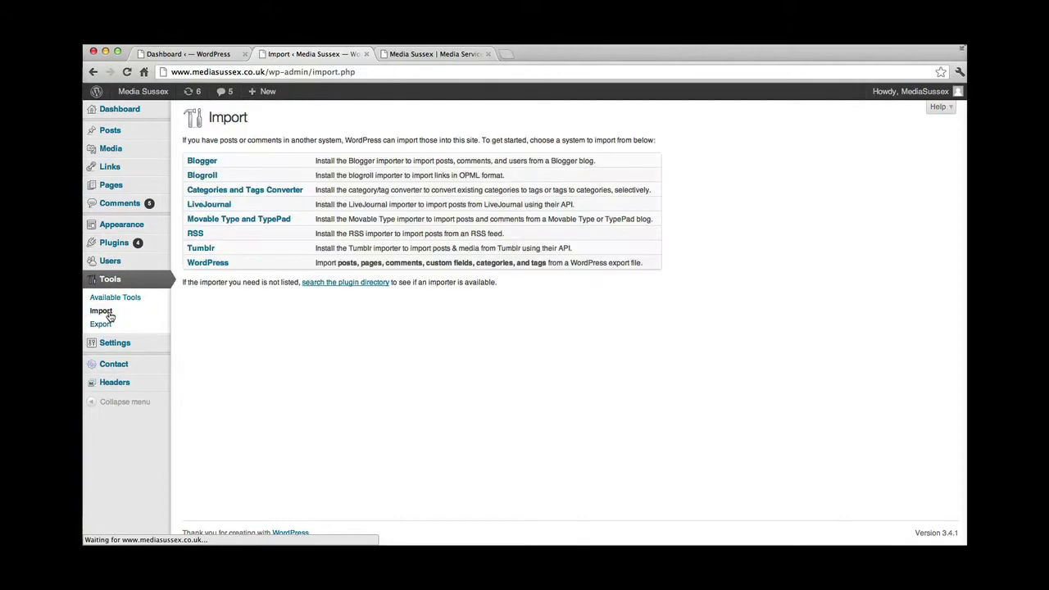
left_click(210, 263)
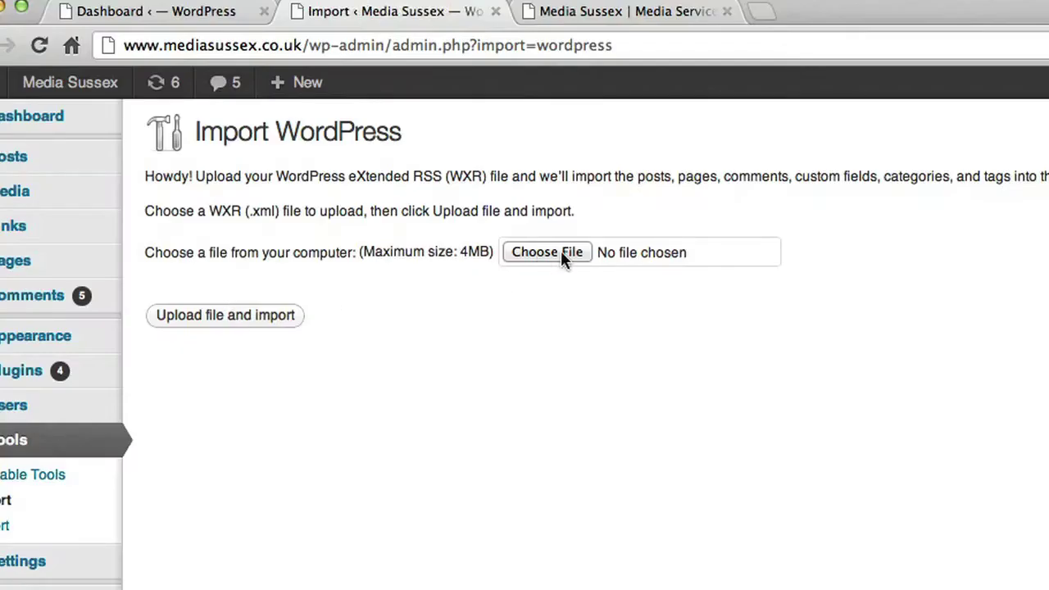
left_click(561, 250)
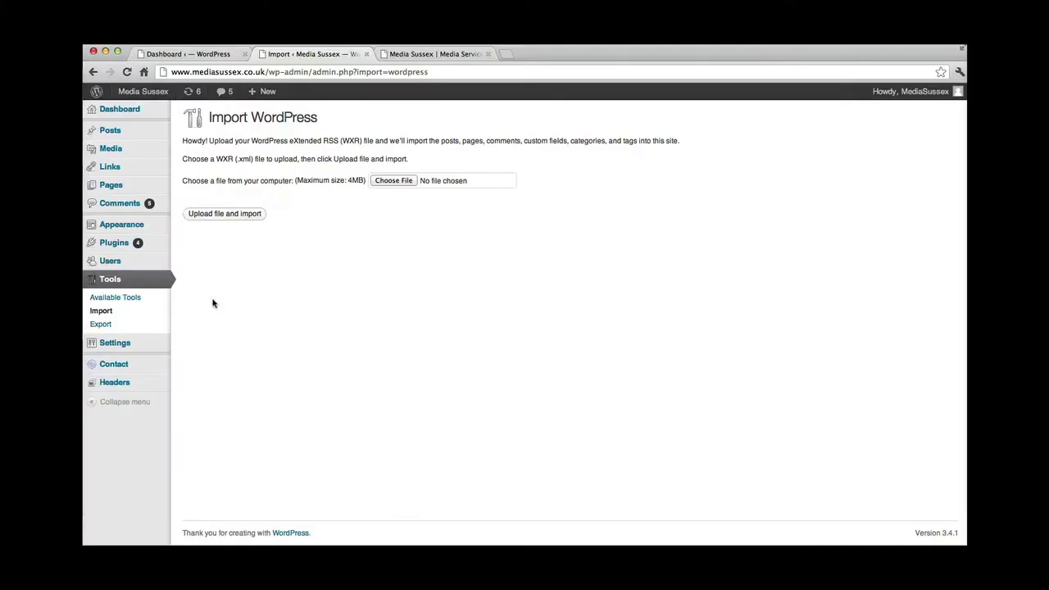
- Open the General Settings, highlight the site title and compare it with the live Media Sussex site
mouse_move(119, 347)
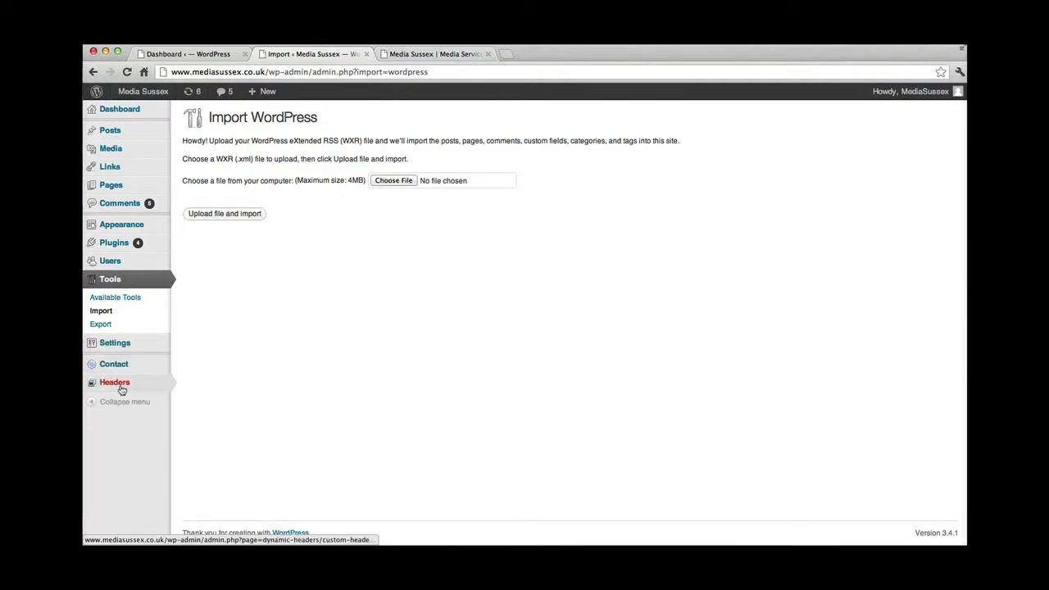
mouse_move(121, 390)
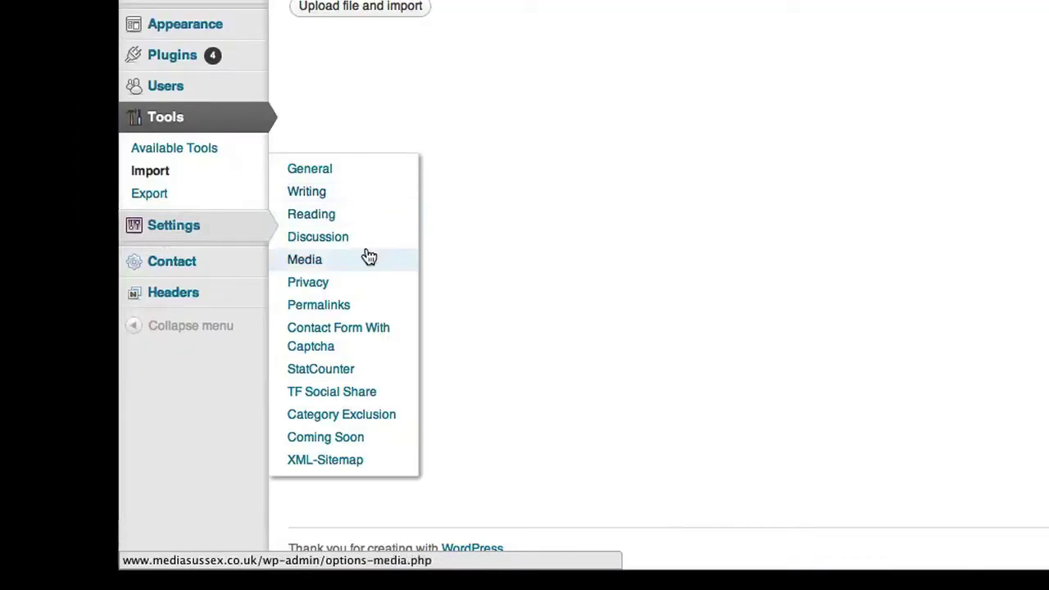
left_click(370, 168)
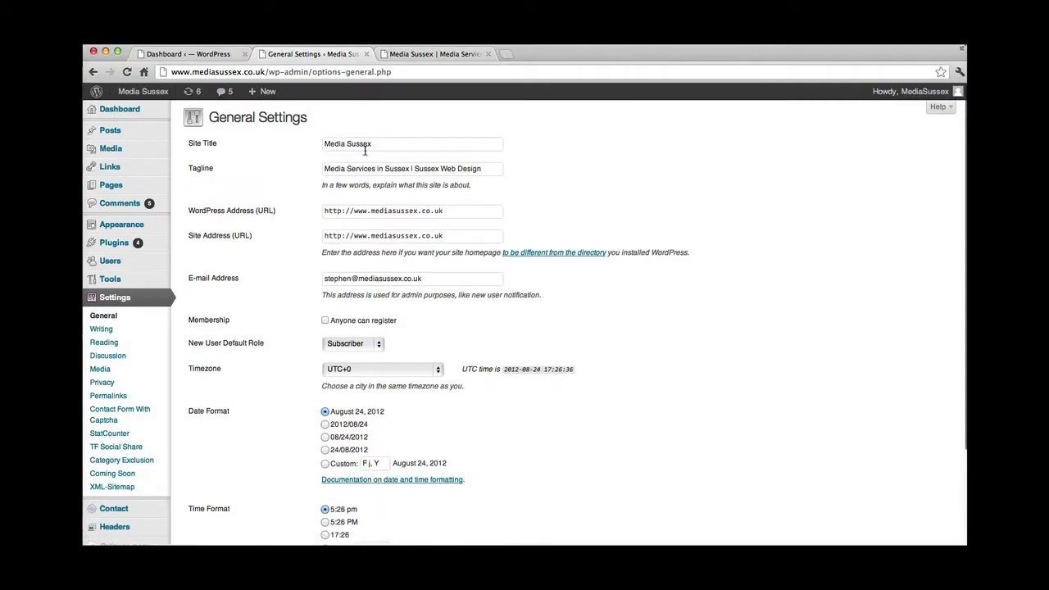
left_click_drag(380, 148, 314, 146)
left_click(400, 56)
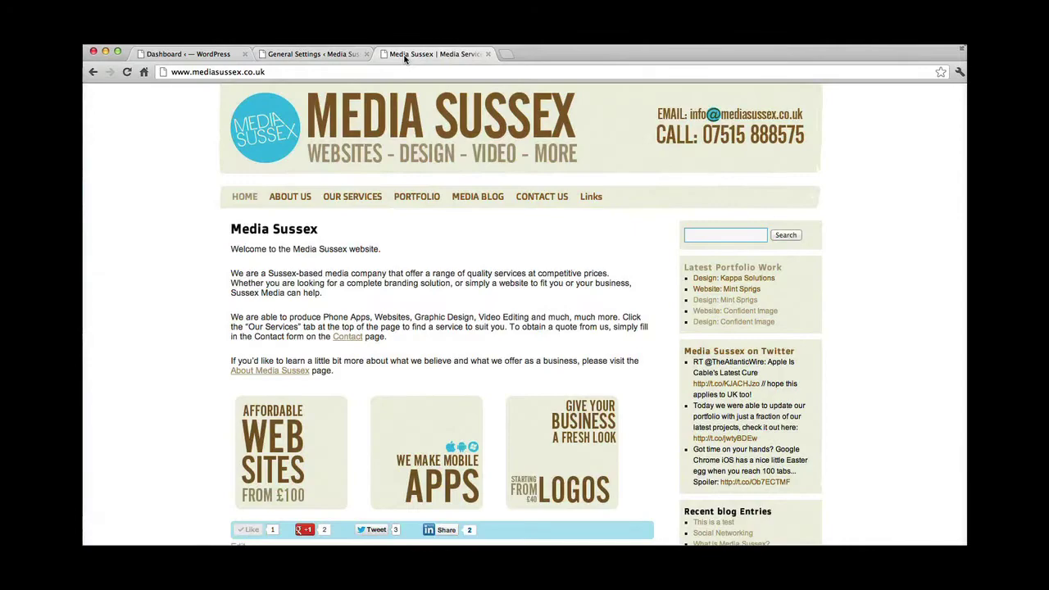
- Return to the General Settings, highlight the tagline and examine the WordPress address and site address fields
left_click(348, 58)
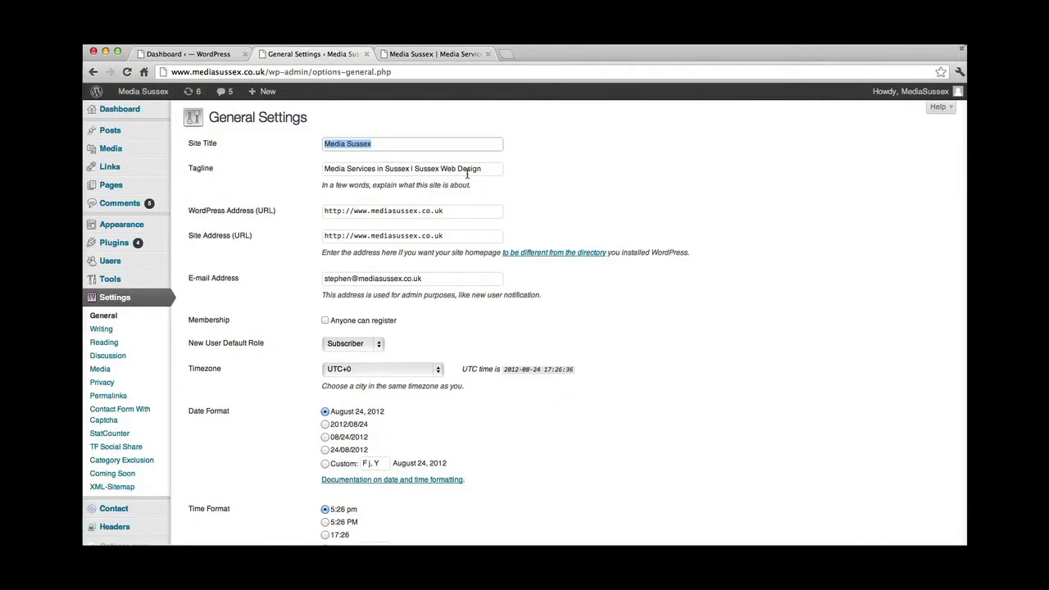
left_click_drag(488, 170, 297, 170)
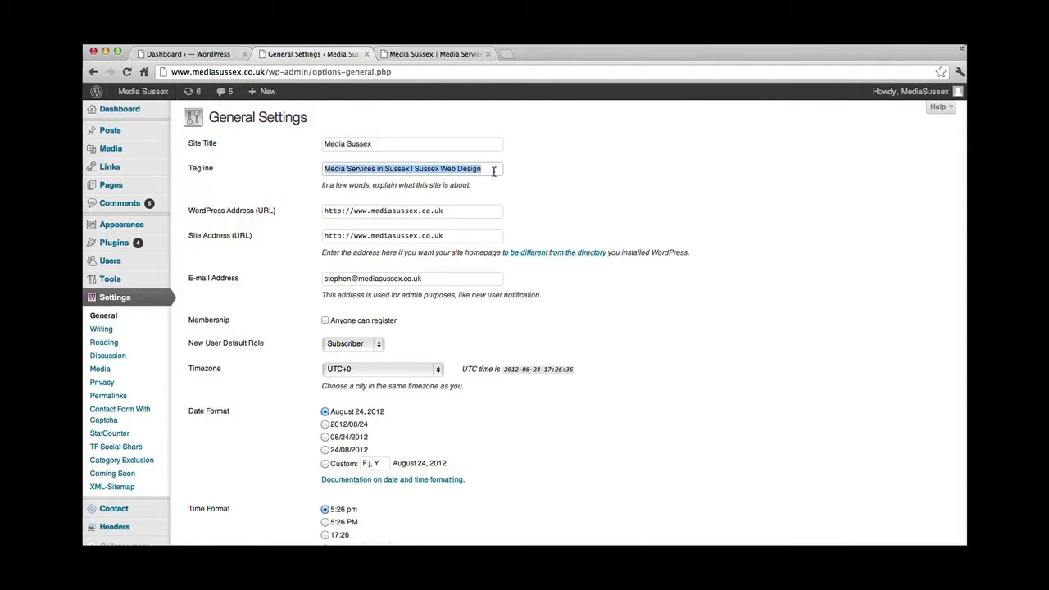
left_click(470, 215)
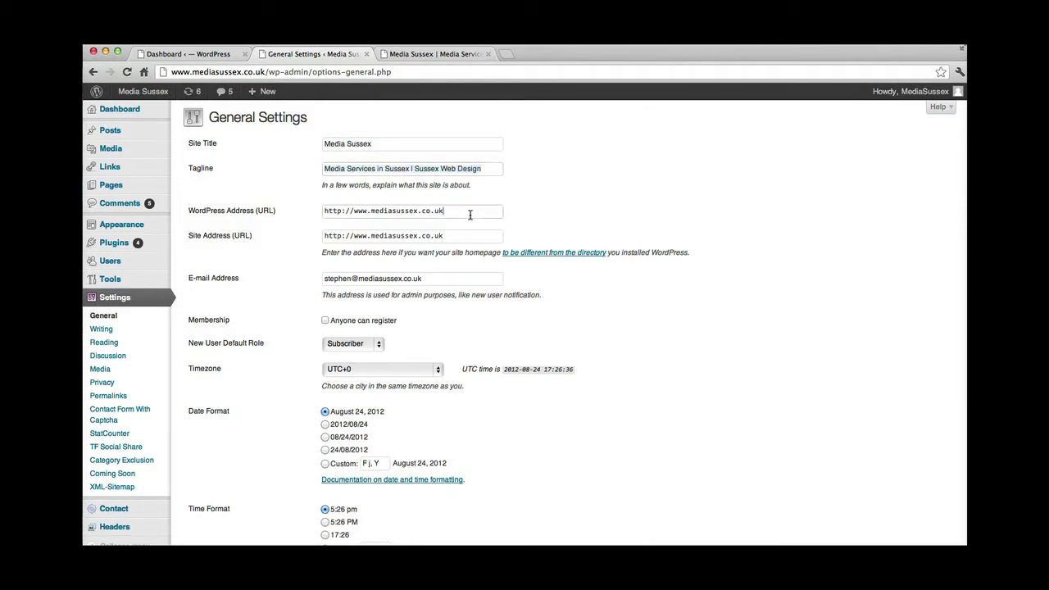
left_click(468, 235)
left_click(458, 212)
left_click(110, 345)
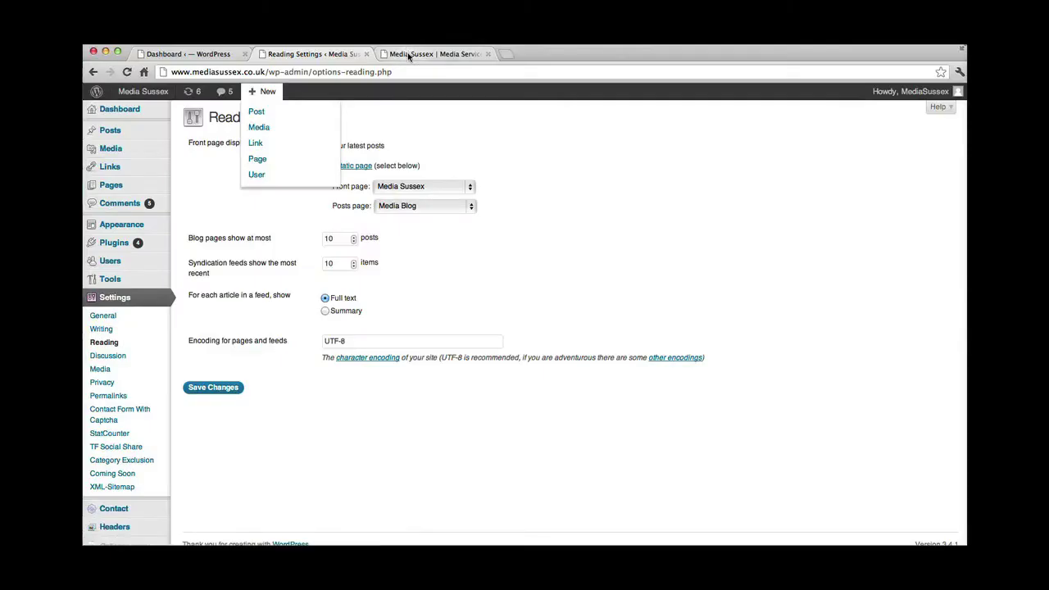
key("ctrl+Tab")
left_click(295, 74)
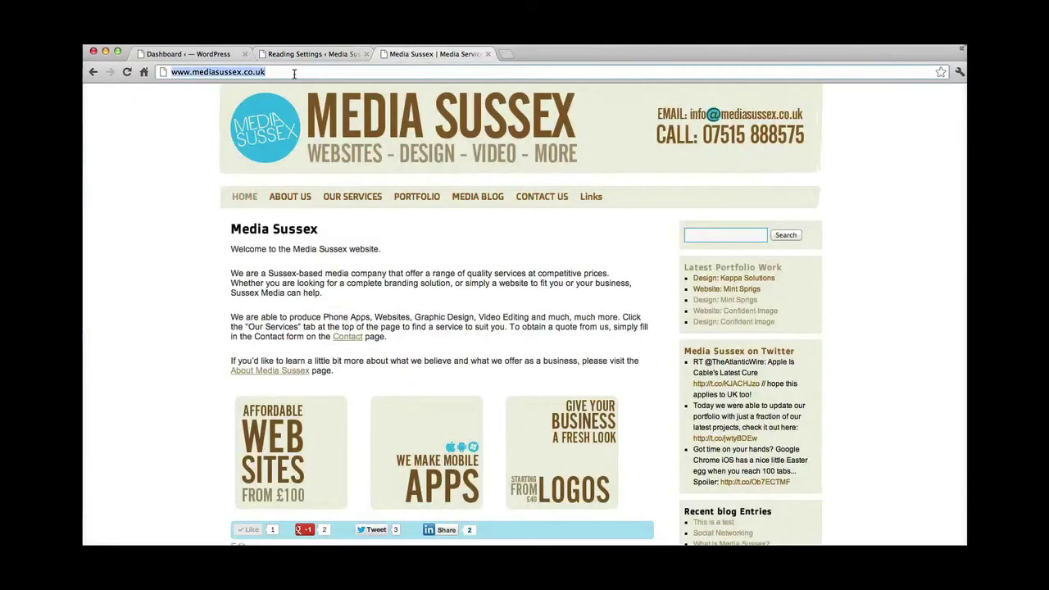
key("Return")
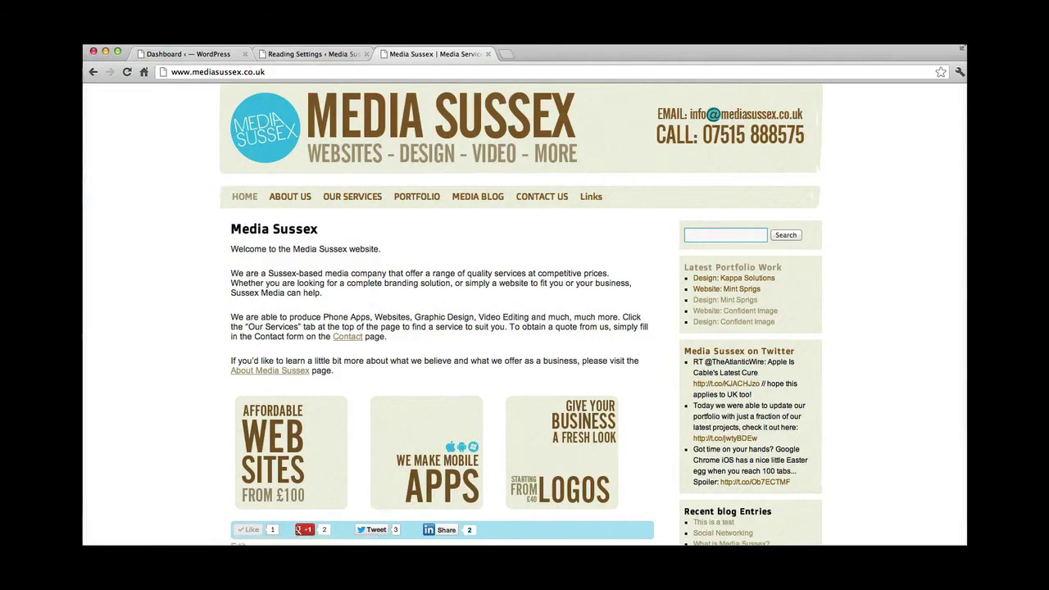
- Review the static page choices in the Reading Settings, keeping Media Sussex as front page and Media Blog as posts page
left_click(287, 54)
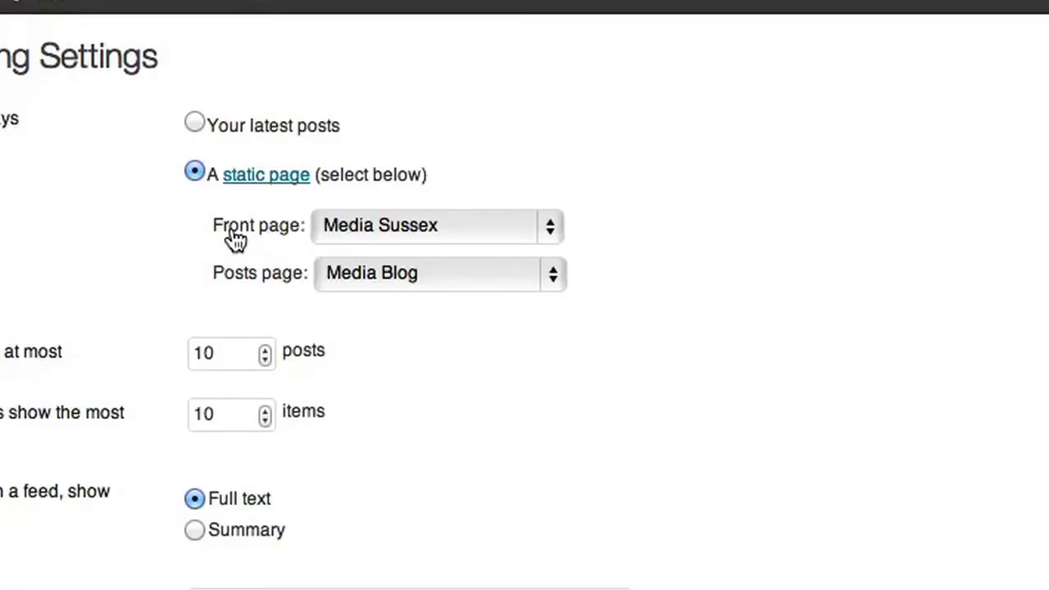
left_click(408, 186)
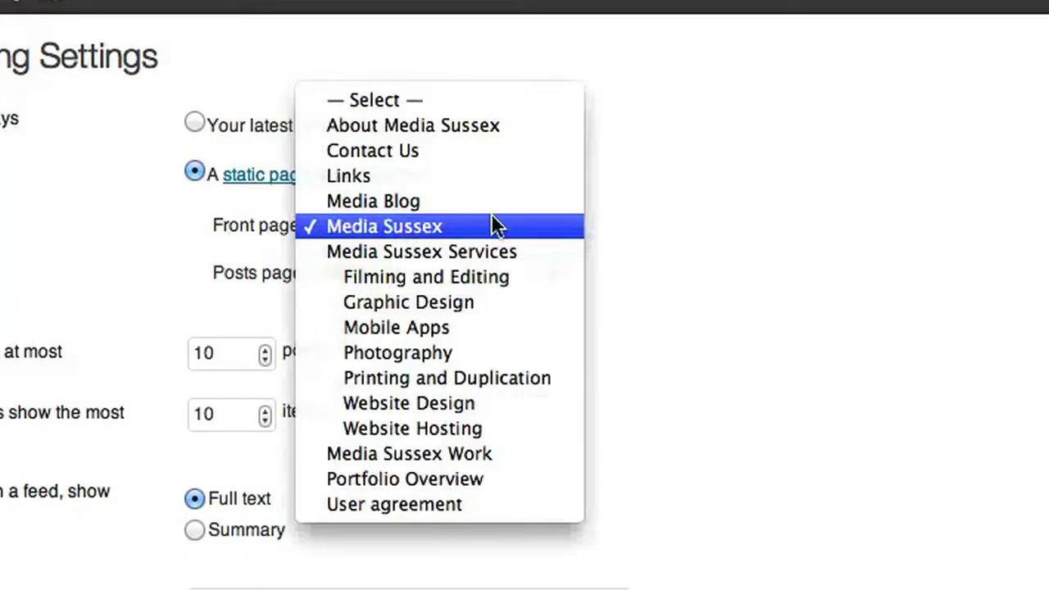
left_click(404, 224)
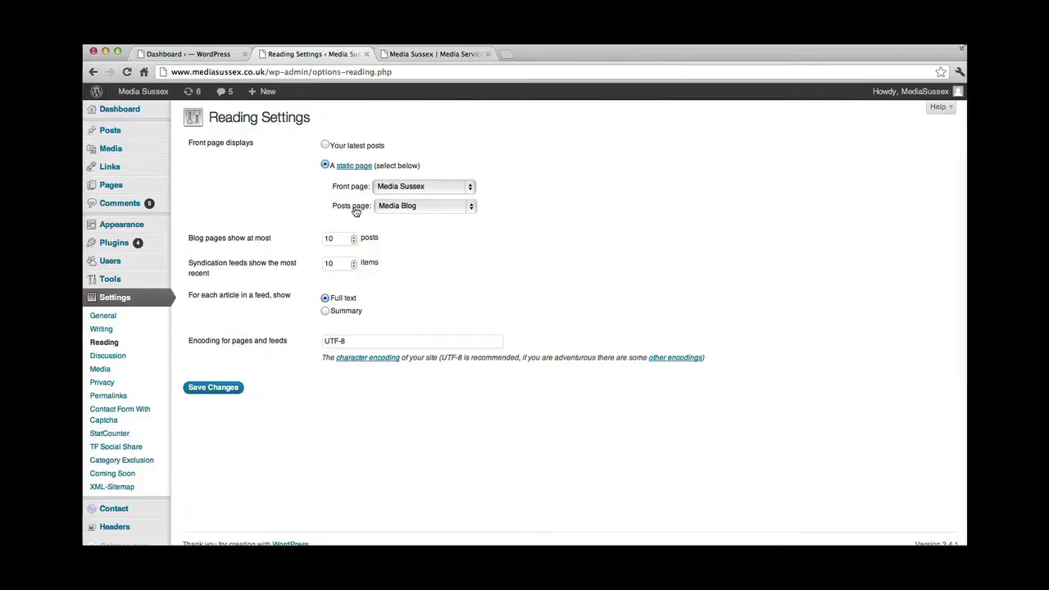
left_click(424, 209)
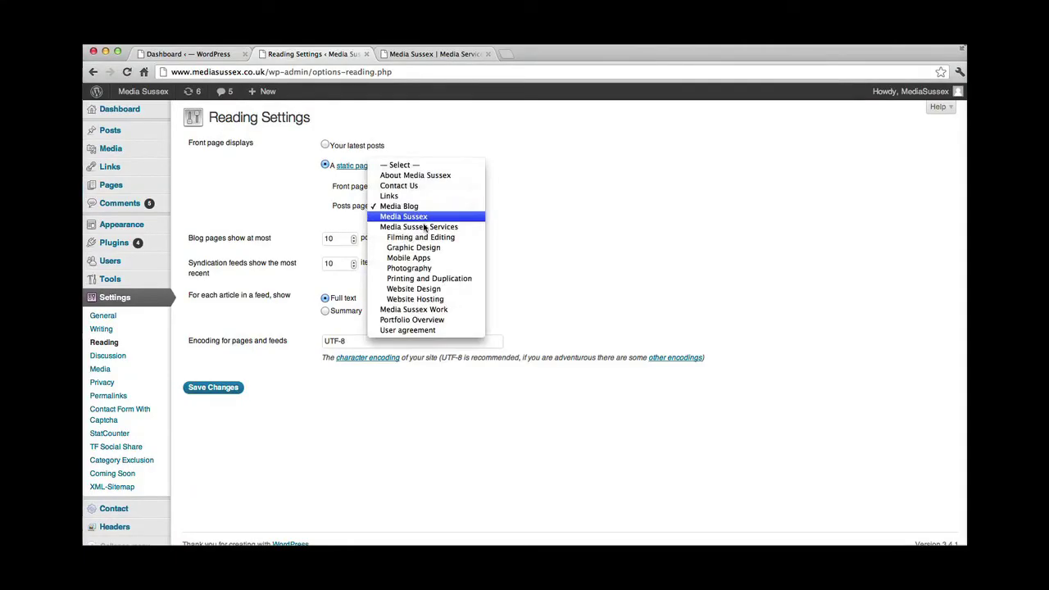
left_click(420, 210)
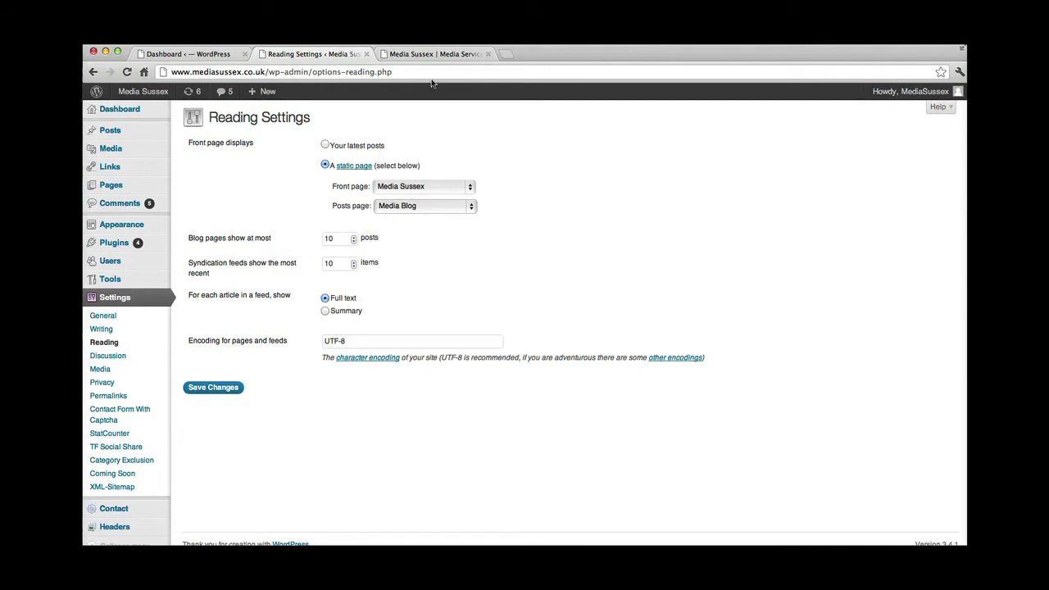
- Open the Media Blog page on the live site, look through its posts and return to the Reading Settings
left_click(432, 54)
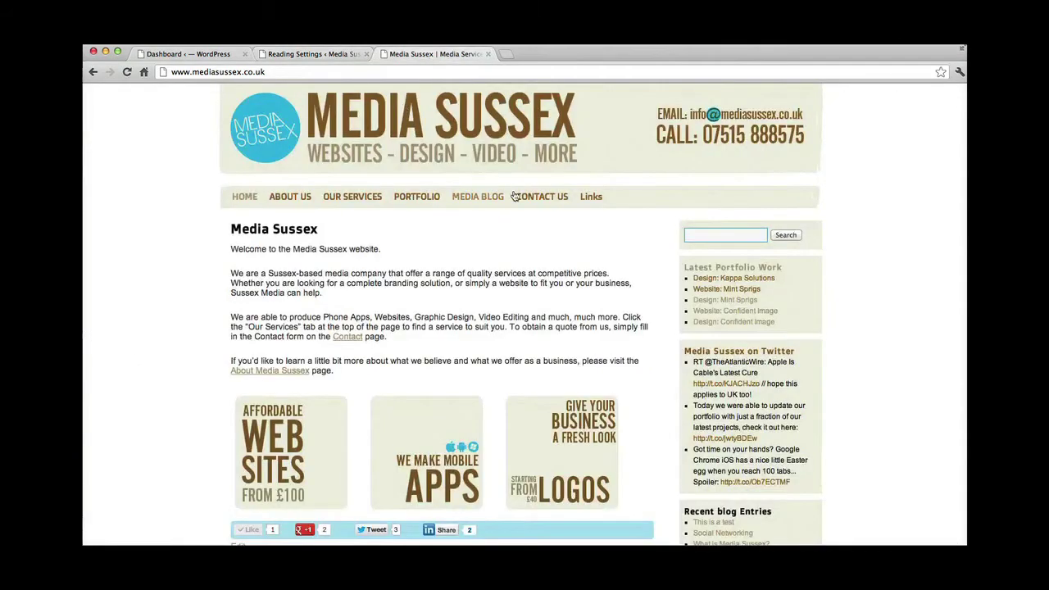
left_click(467, 198)
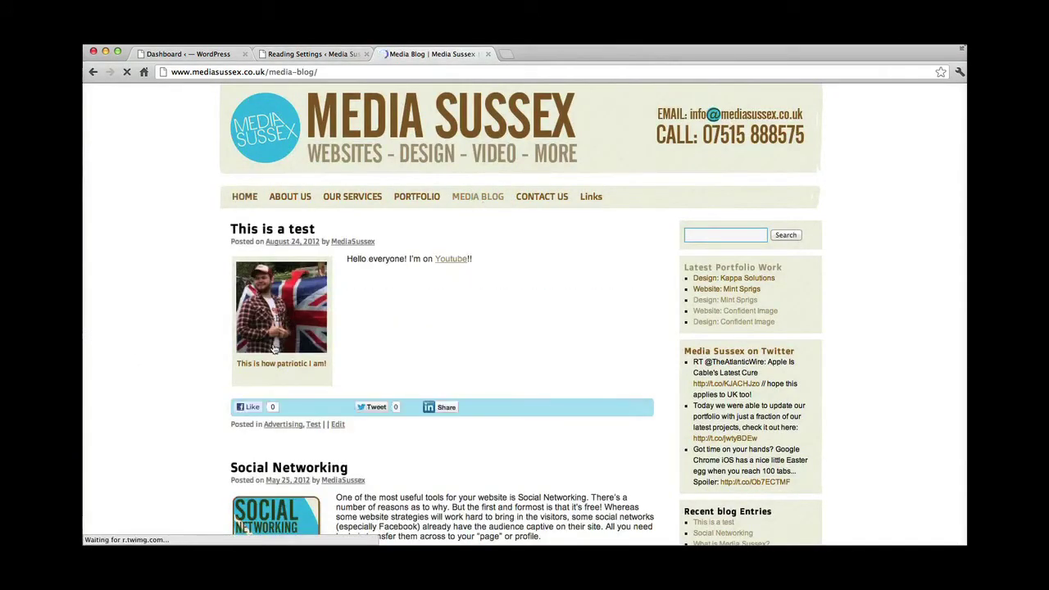
scroll(635, 278, "down", 5)
scroll(561, 295, "down", 8)
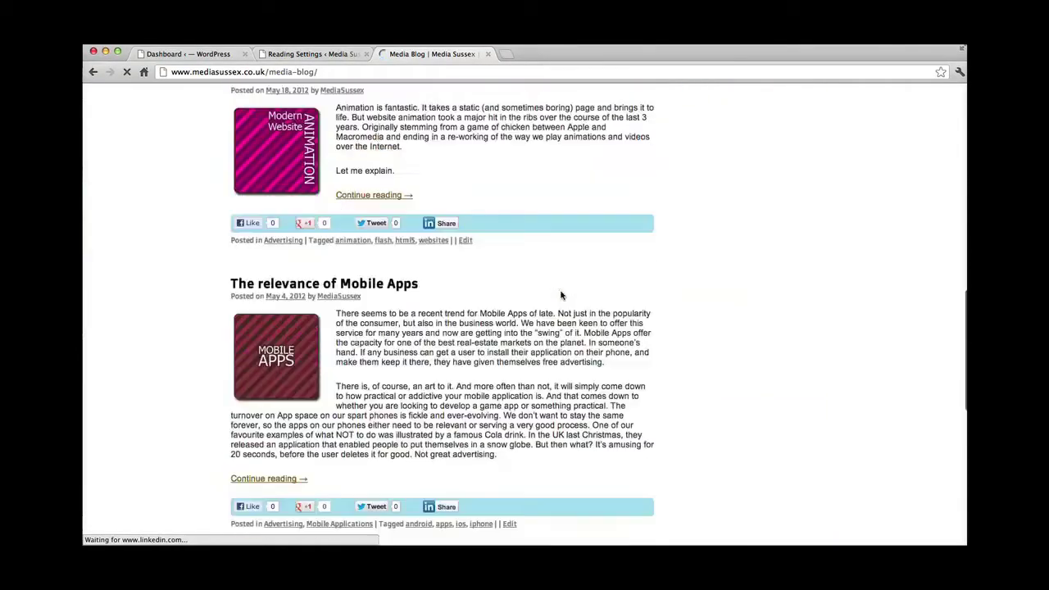
scroll(560, 295, "up", 12)
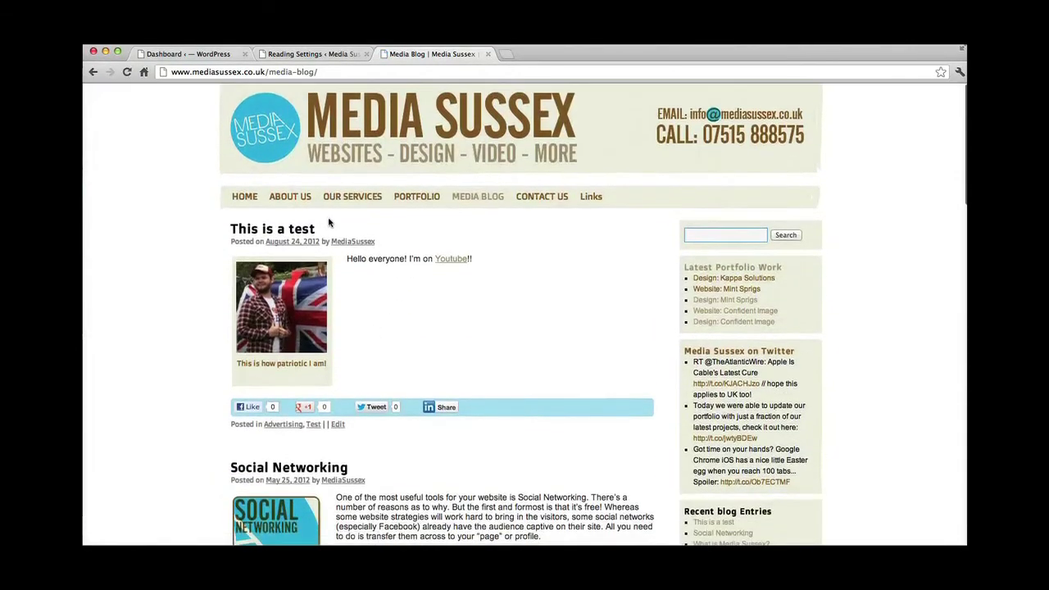
left_click(331, 55)
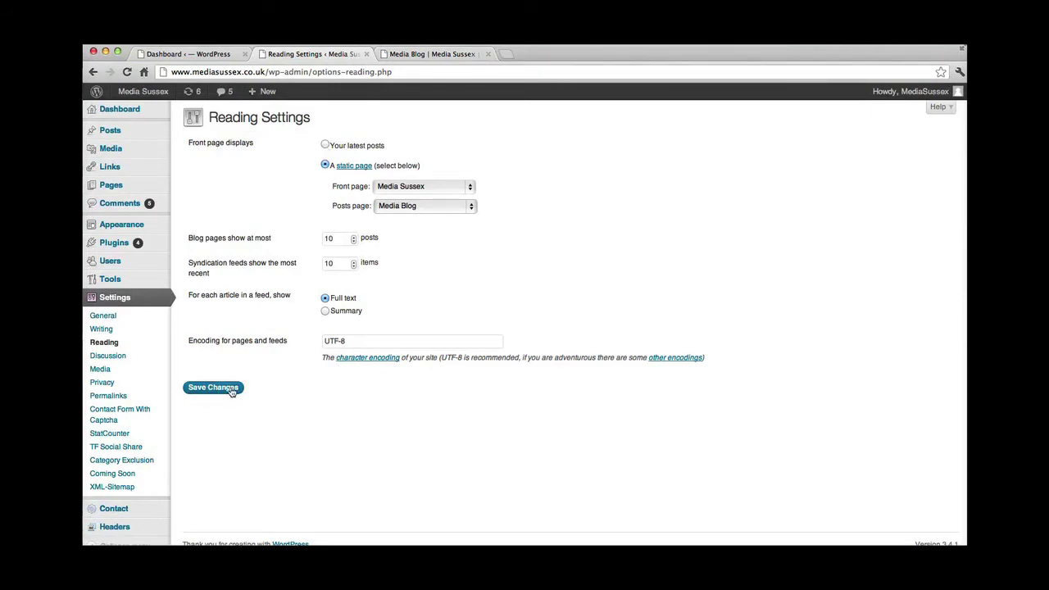
scroll(291, 387, "down", 1)
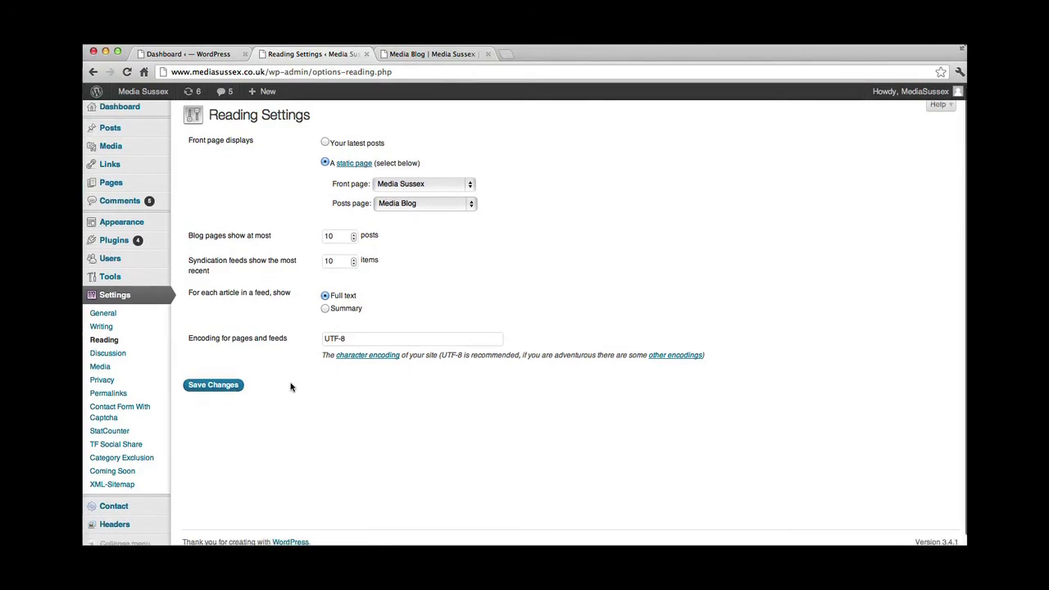